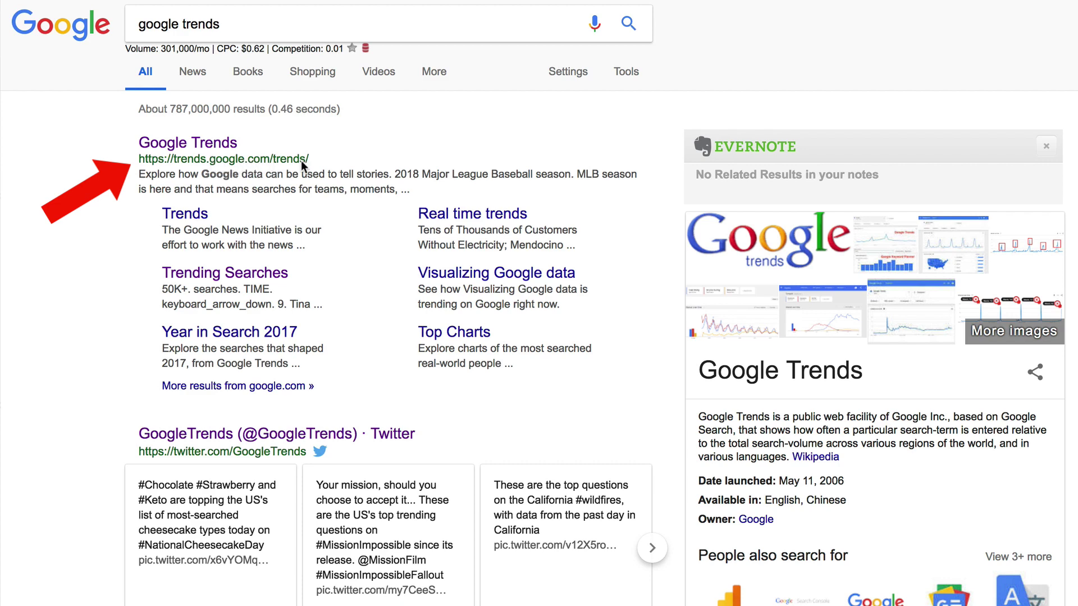
Open the trends.google.com result from the Google search results
left_click(226, 144)
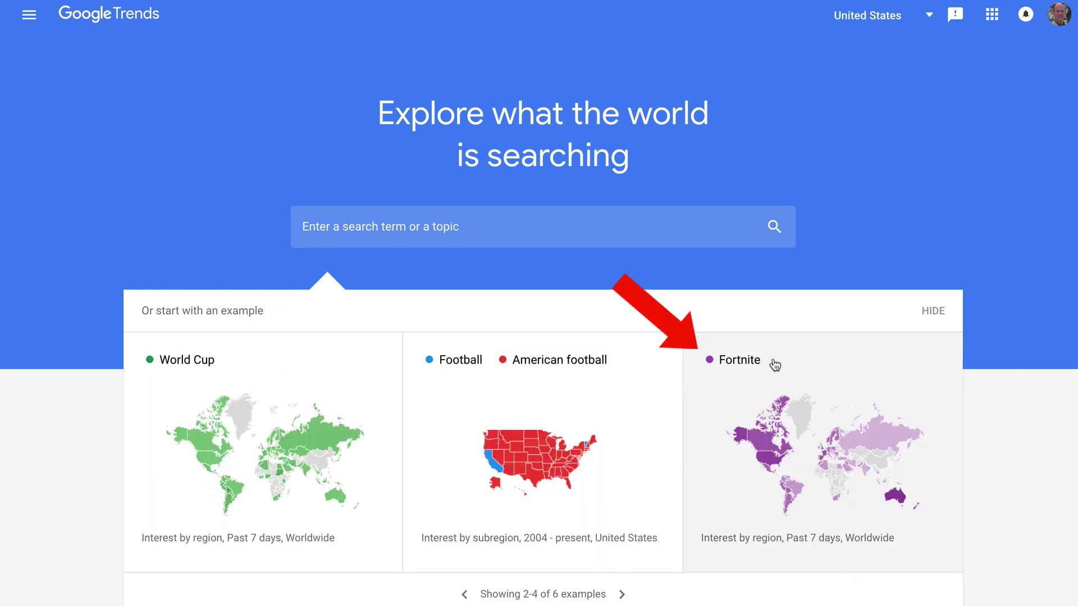
Scroll down the Google Trends home page to browse its content
scroll(303, 452, "down", 4)
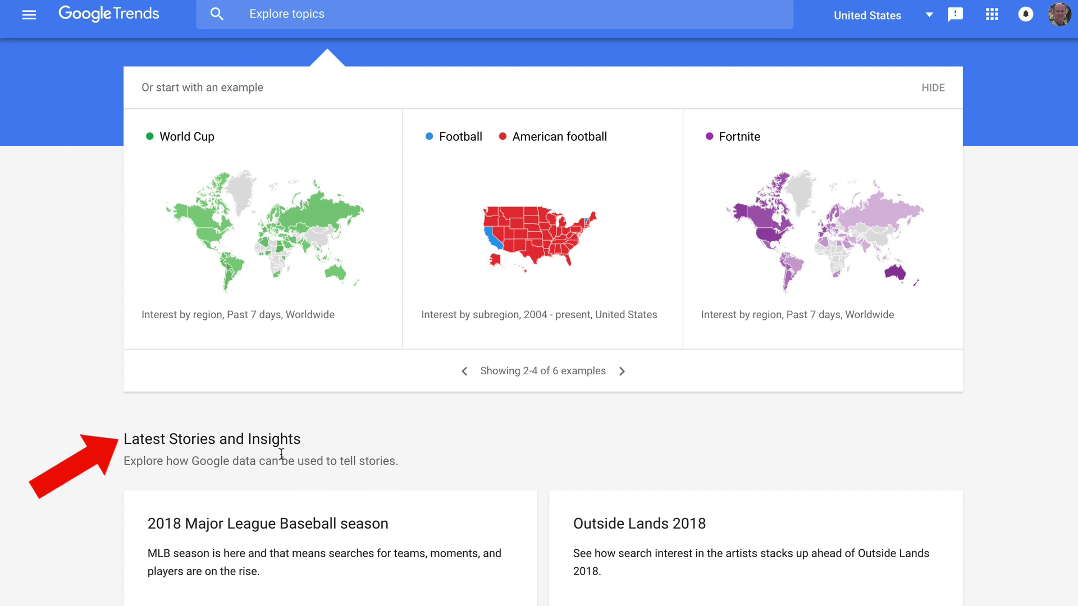
scroll(282, 454, "down", 10)
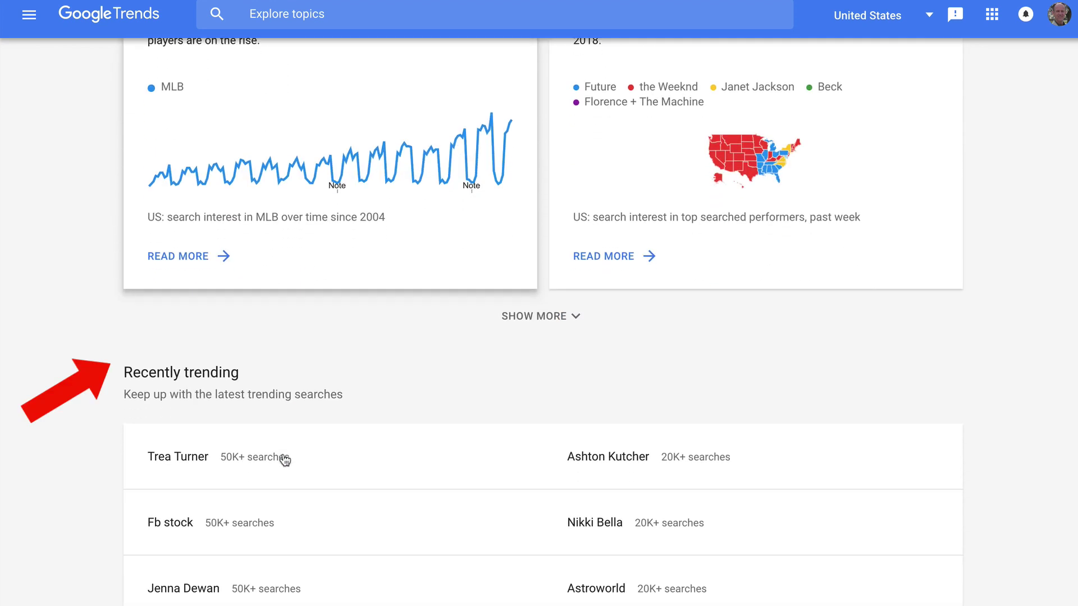
scroll(275, 399, "down", 13)
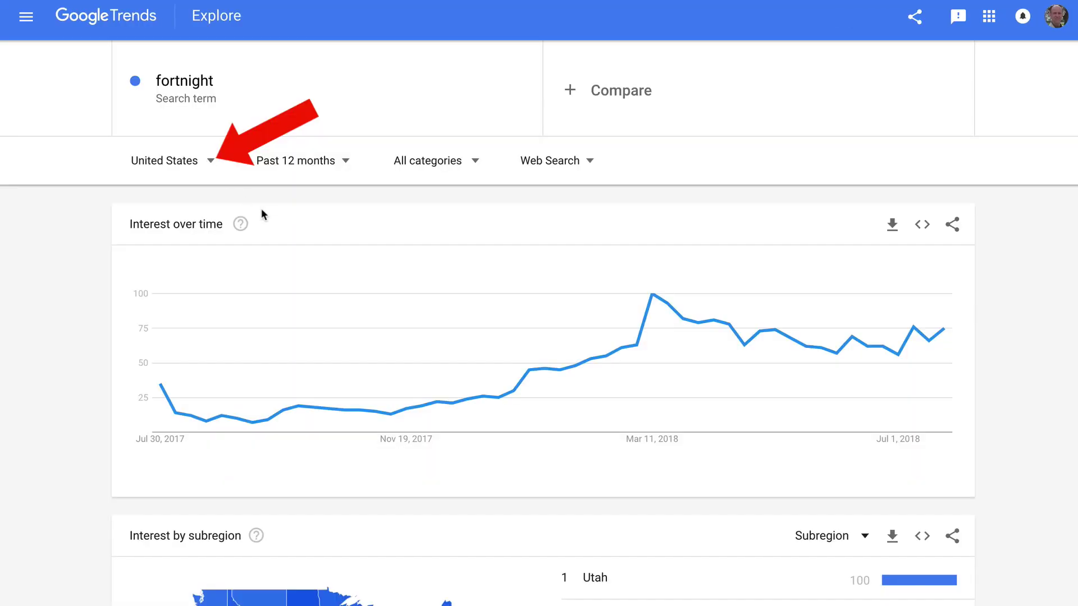
Widen the fortnight results to Worldwide over the Past 30 days
left_click(214, 169)
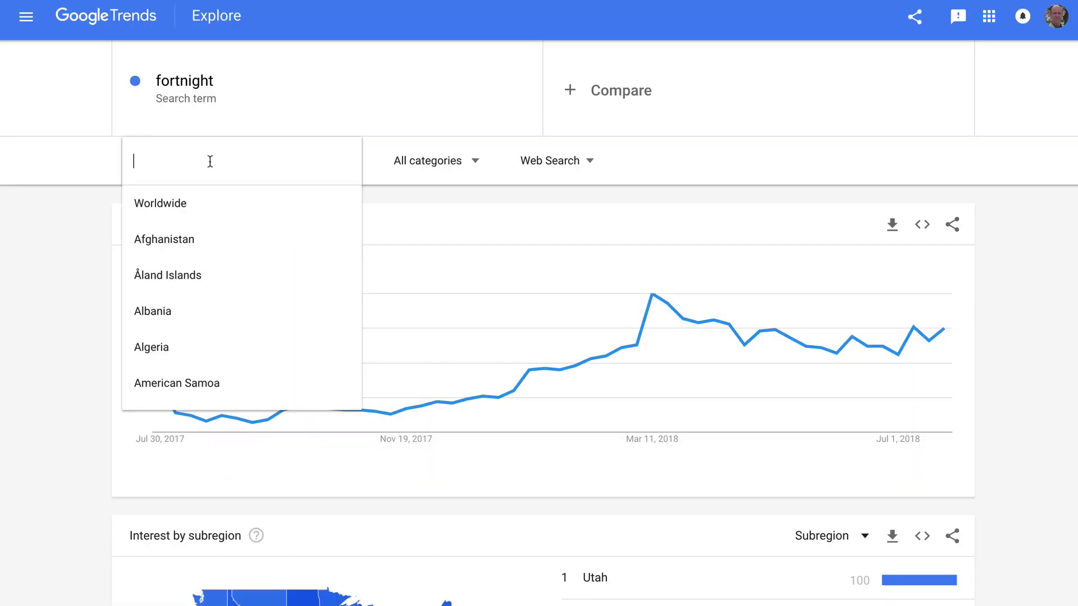
left_click(176, 208)
left_click(330, 168)
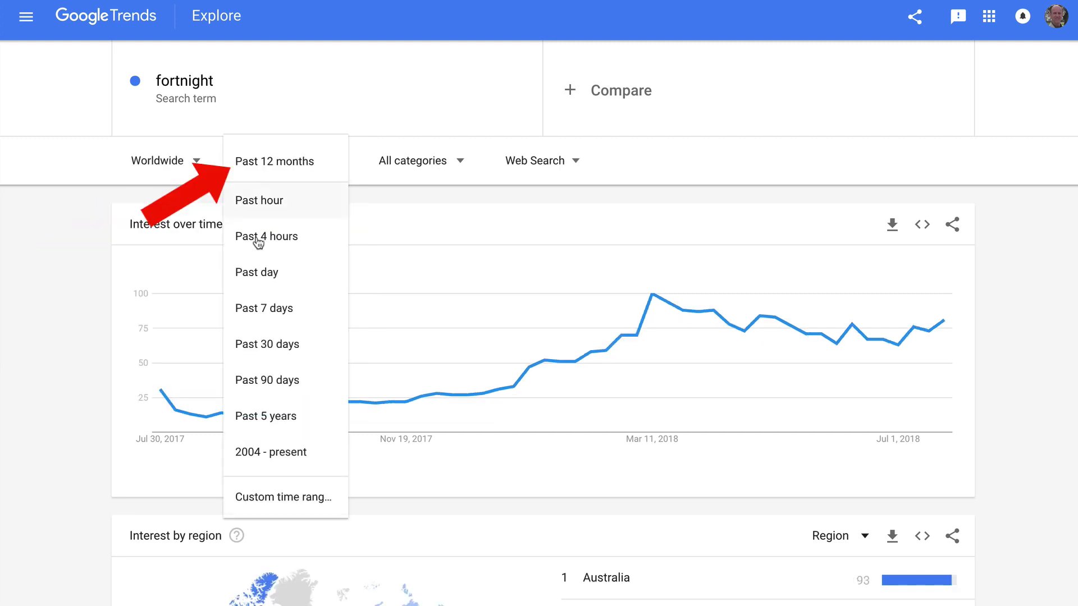
left_click(251, 346)
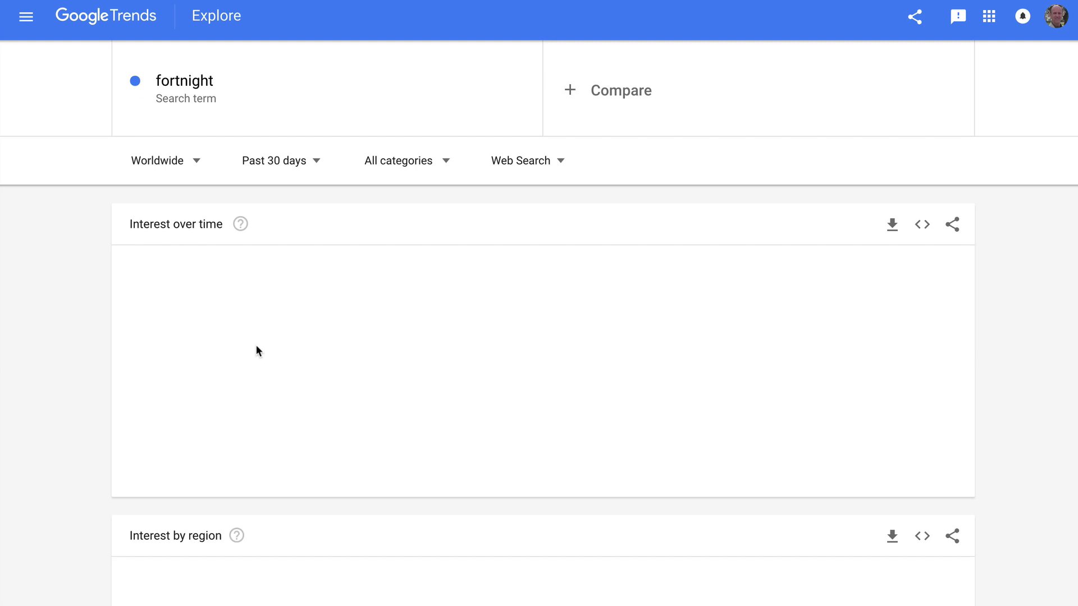
Restrict the results to the Computers & Electronics category and scroll through them
left_click(407, 161)
scroll(426, 328, "down", 3)
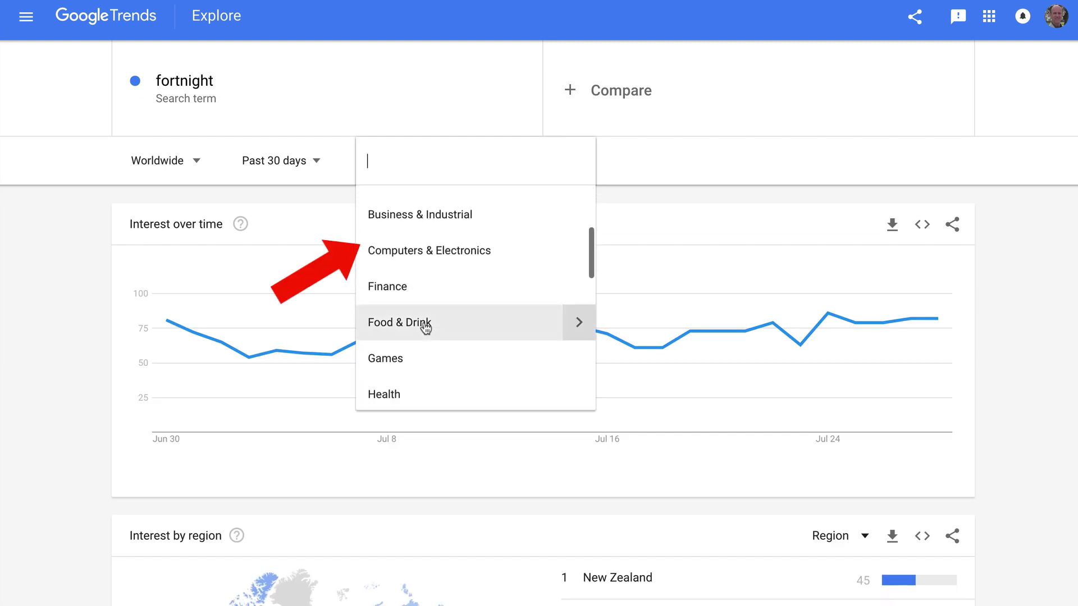
left_click(409, 255)
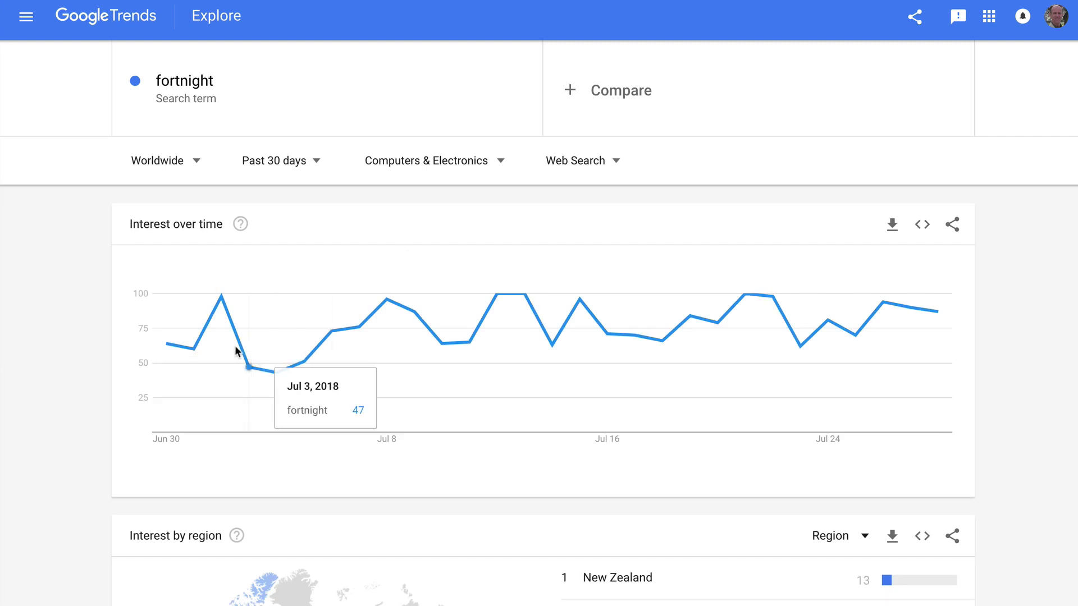
scroll(807, 272, "down", 1)
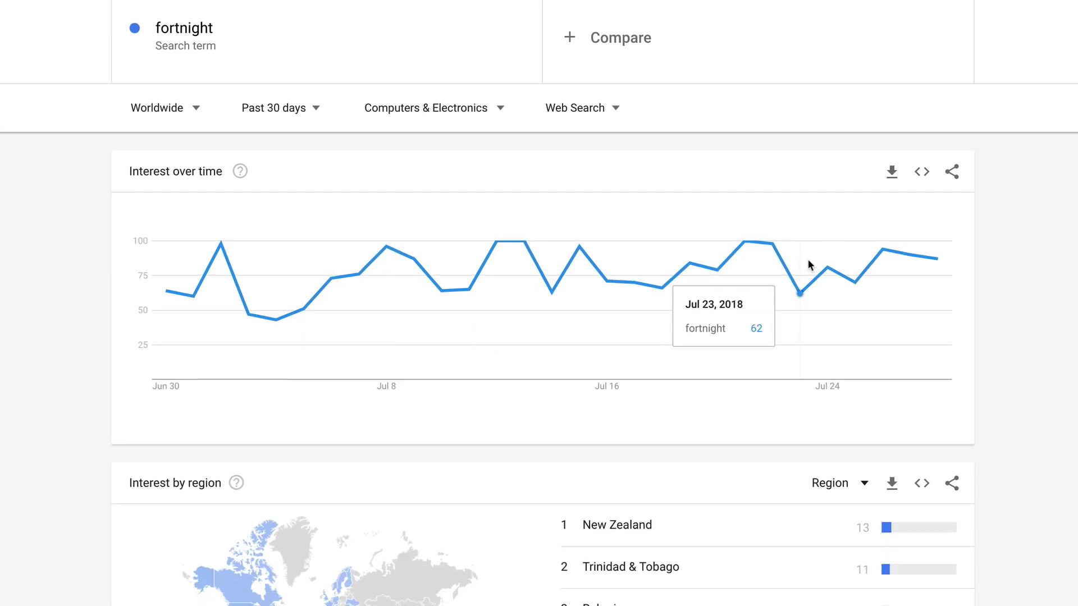
scroll(807, 271, "down", 3)
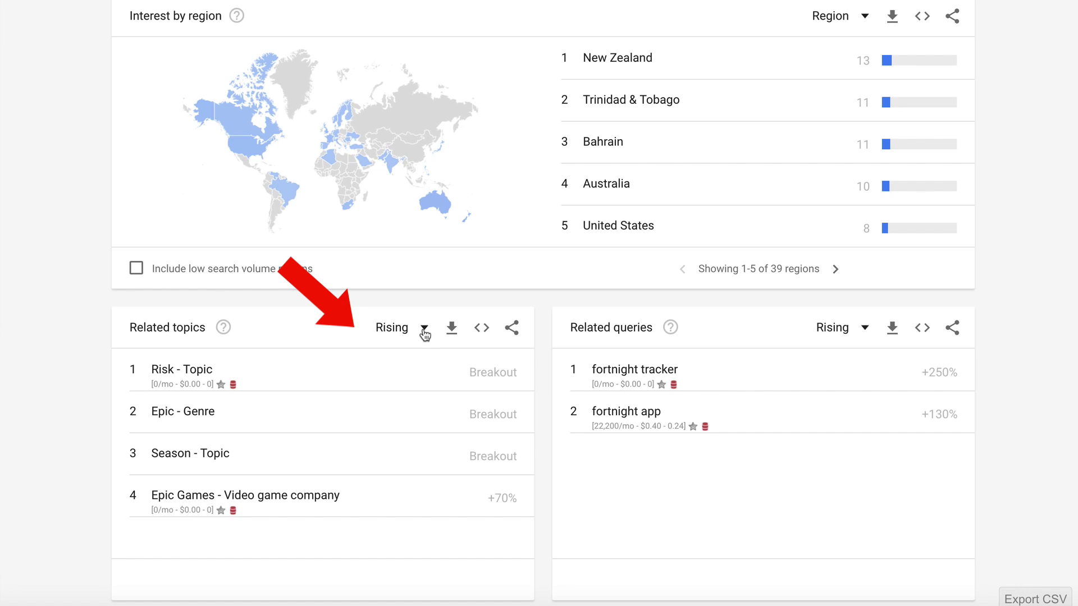
Show Top related topics instead of Rising and view the Related queries help
left_click(384, 376)
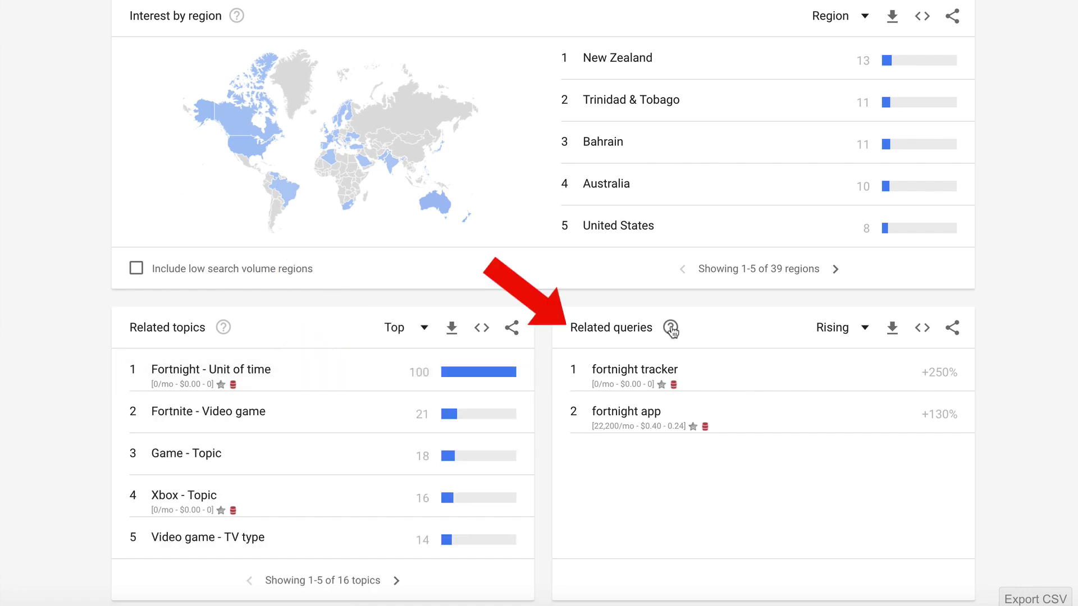
left_click(671, 328)
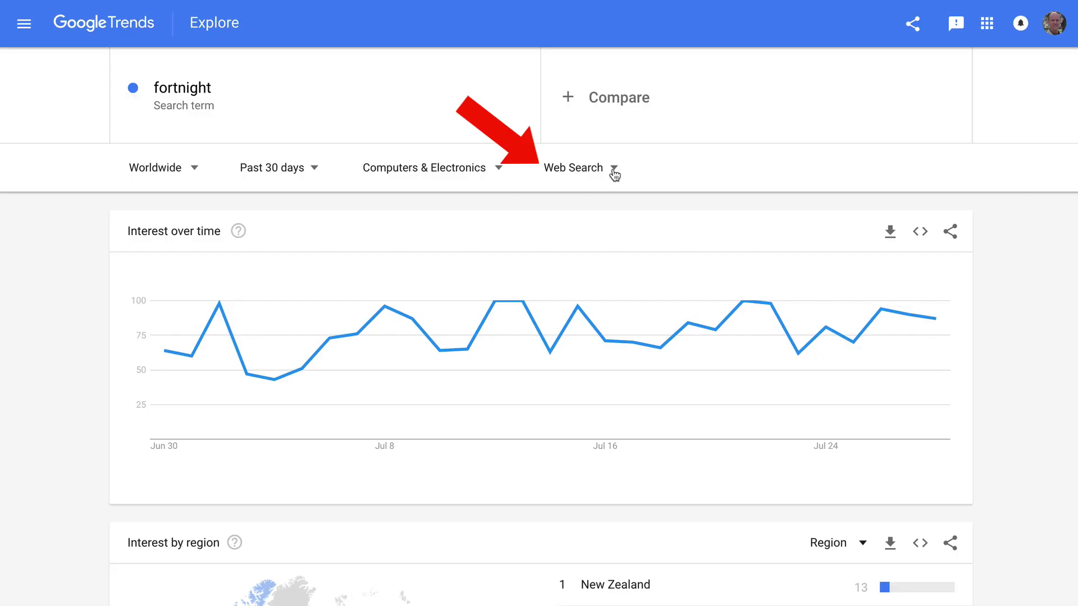
Switch the fortnight results from web to YouTube Search
left_click(613, 171)
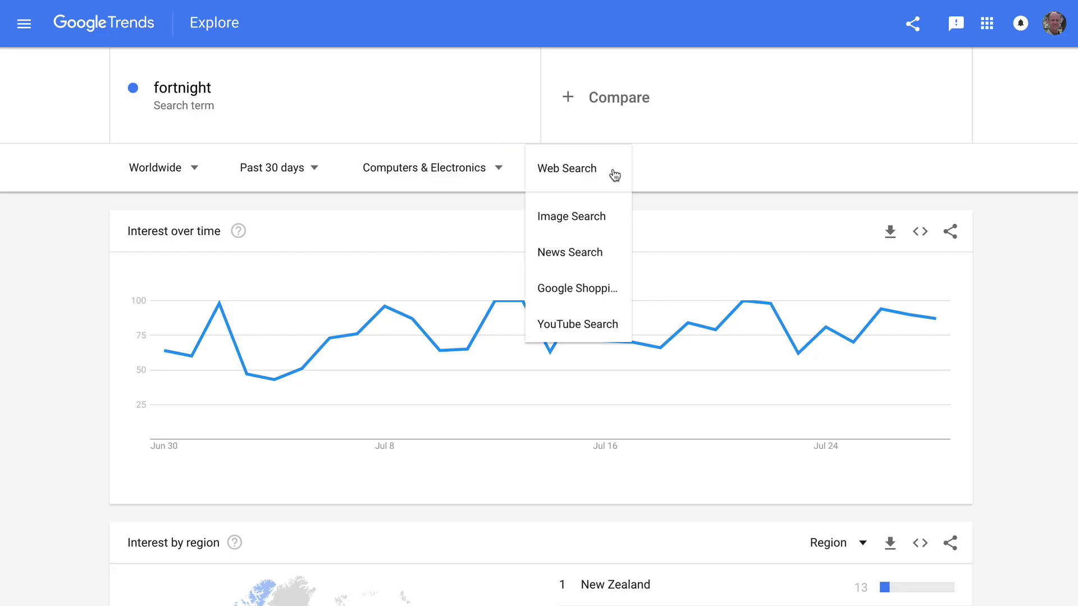
left_click(568, 335)
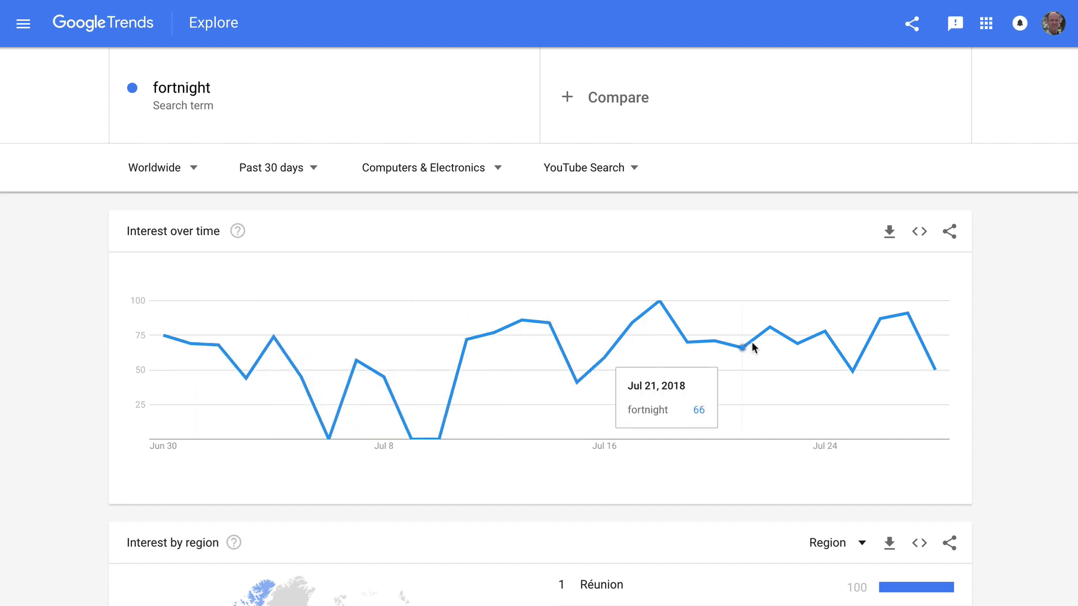
scroll(456, 472, "down", 5)
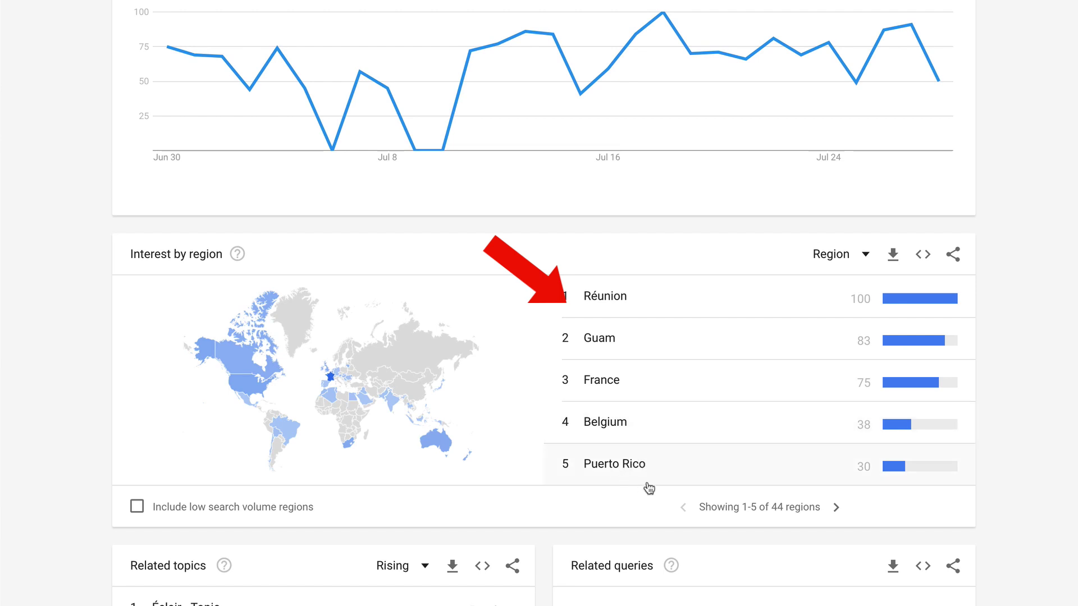
scroll(639, 480, "down", 4)
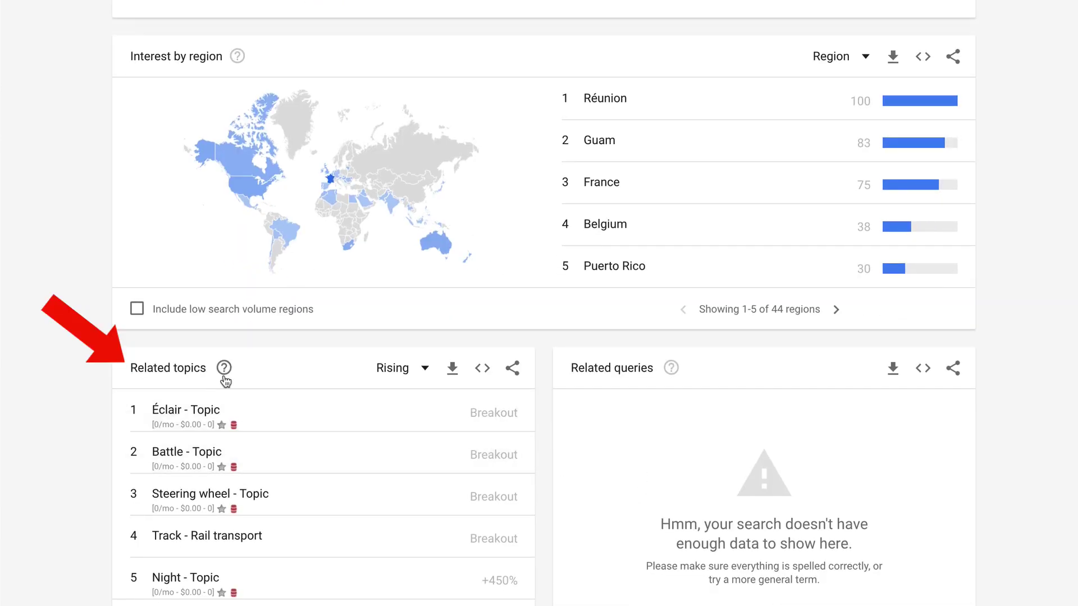
Check the Related topics Rising/Top choice and scroll to the subregion breakdown
left_click(427, 375)
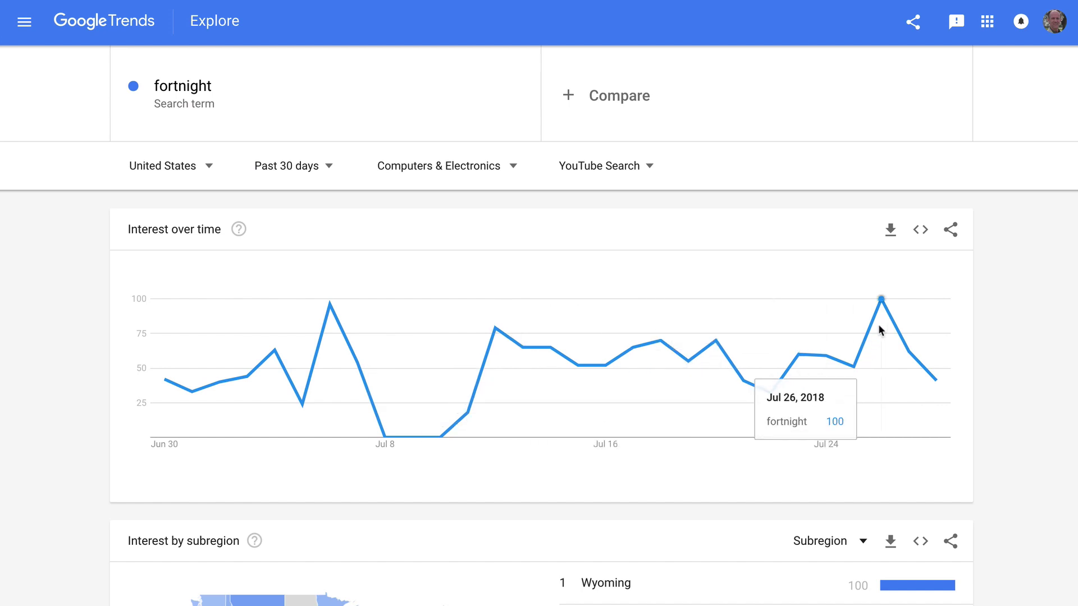
scroll(584, 260, "down", 6)
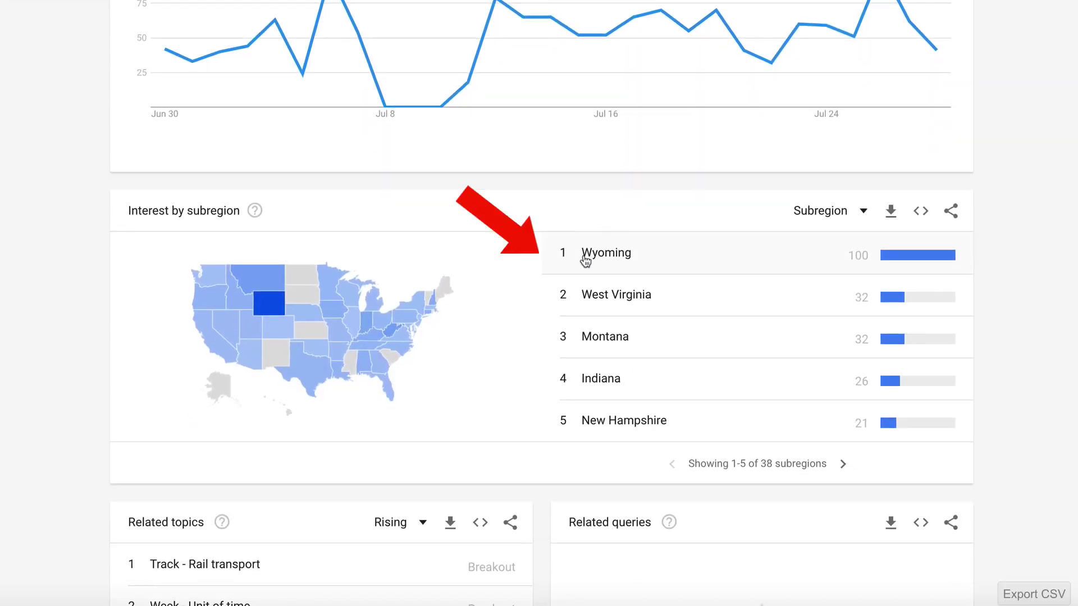
scroll(610, 264, "down", 1)
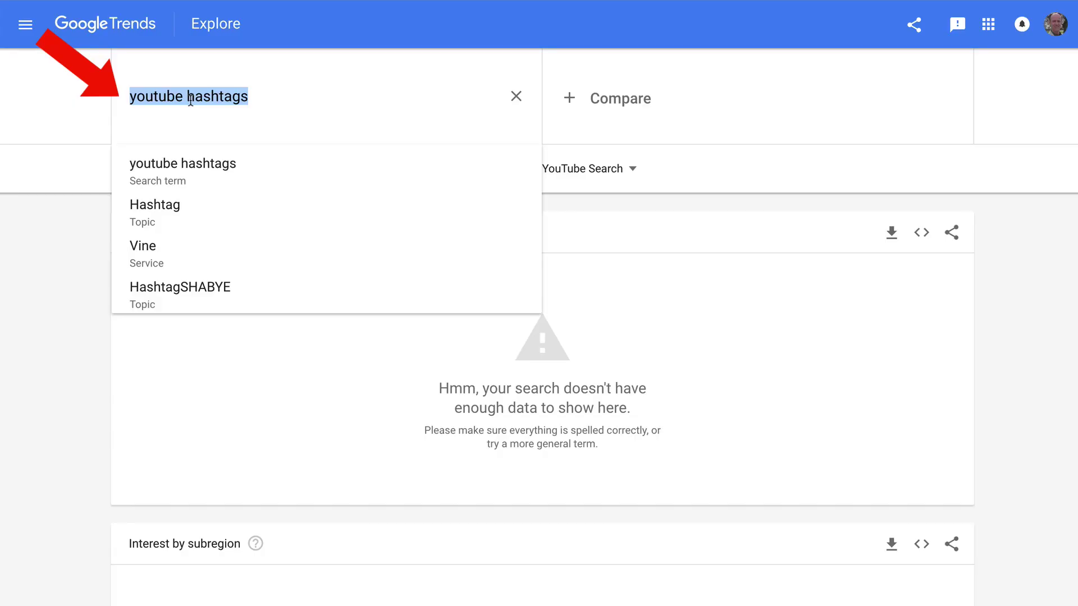
Search 'meditation' in the Health category and scroll down to its related queries
type("meditation")
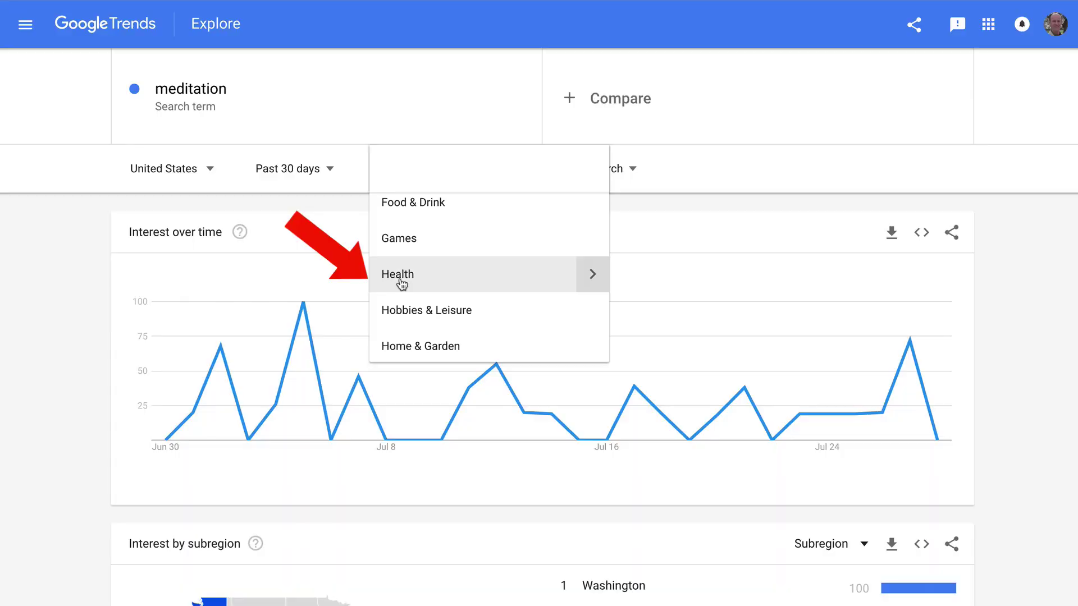
left_click(398, 275)
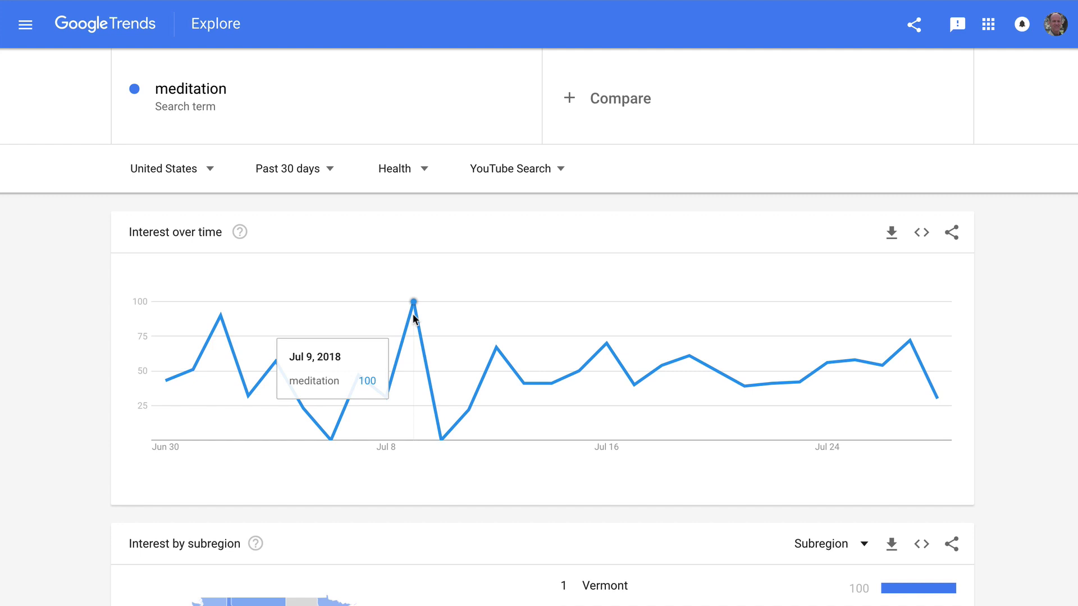
scroll(597, 406, "down", 4)
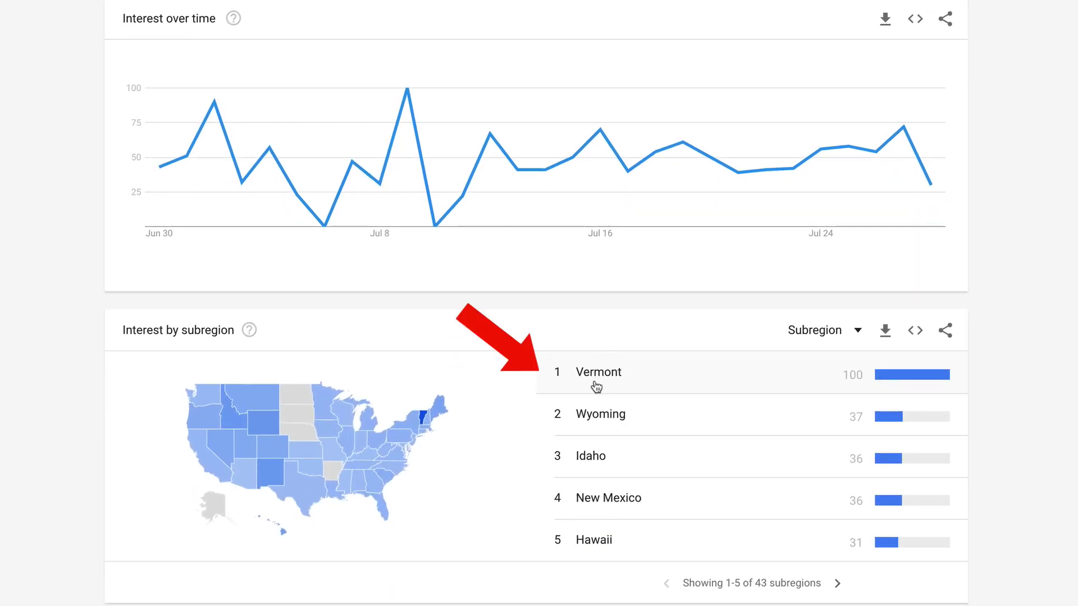
scroll(647, 392, "down", 5)
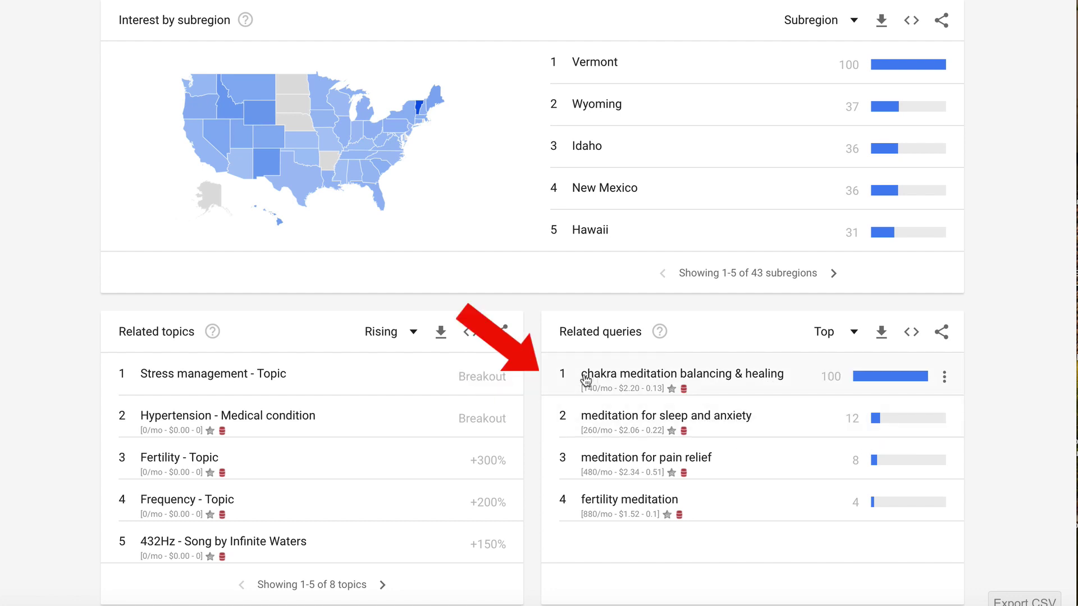
Open the 'chakra meditation balancing & healing' trend and select its search term text
left_click(772, 375)
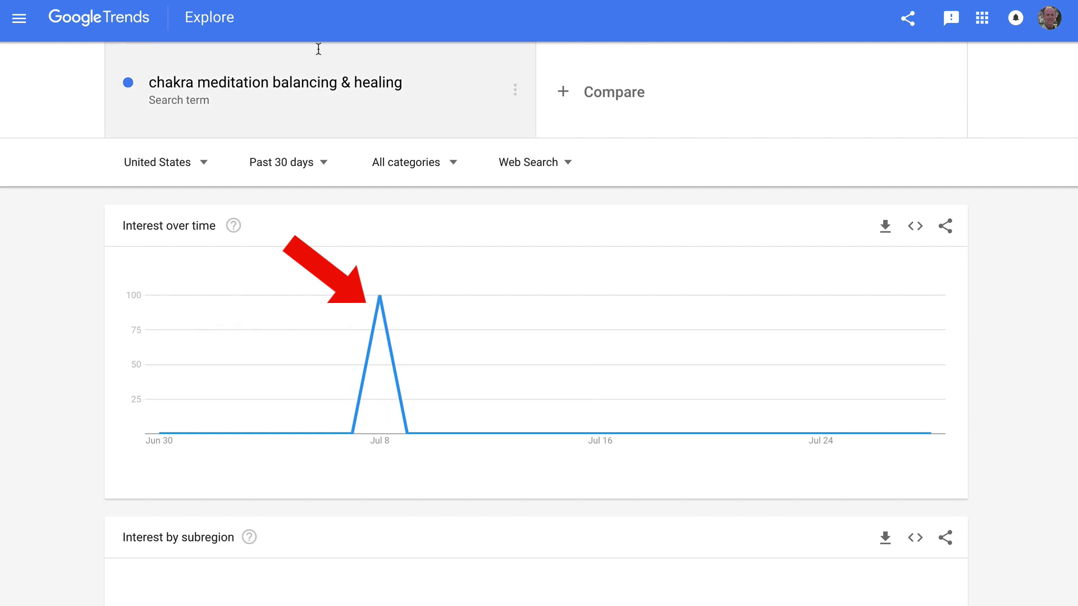
left_click(410, 83)
left_click_drag(379, 90, 131, 93)
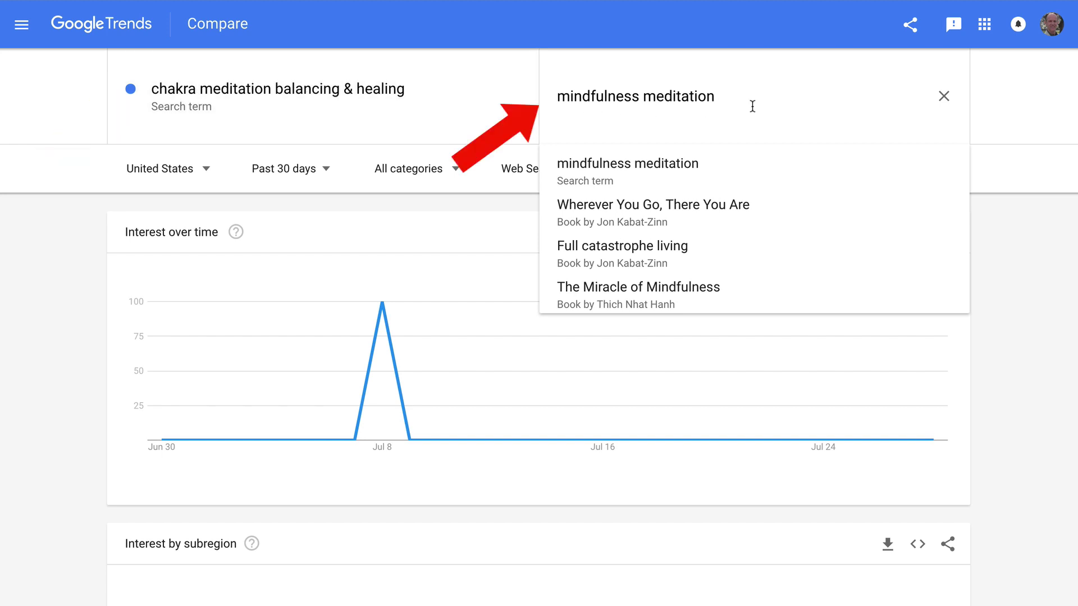
Add 'mindfulness meditation' as a comparison term and chart both on YouTube Search
key("Return")
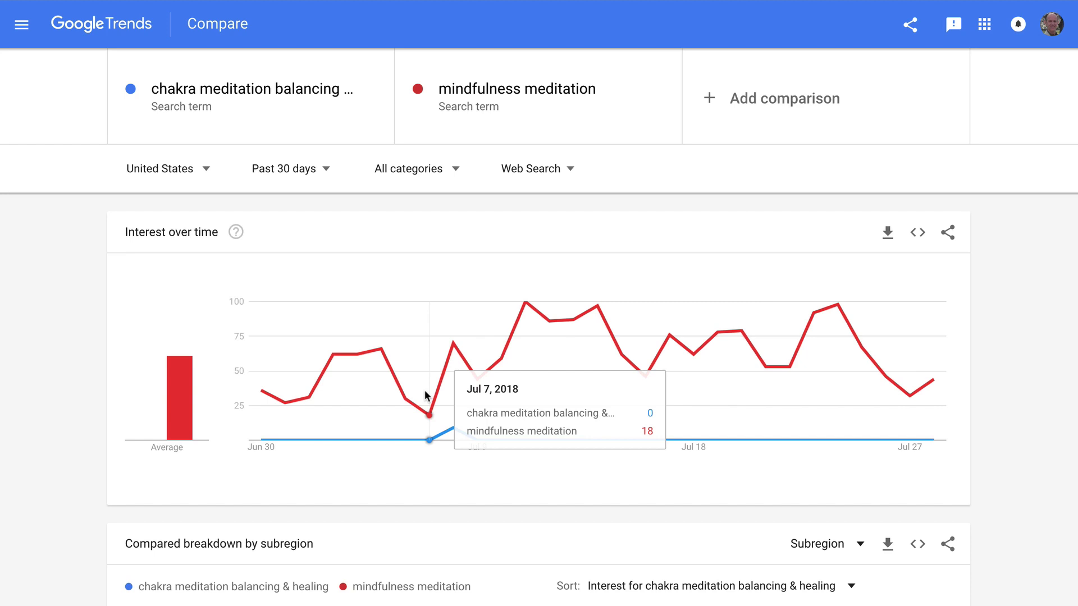
left_click(531, 169)
left_click(528, 324)
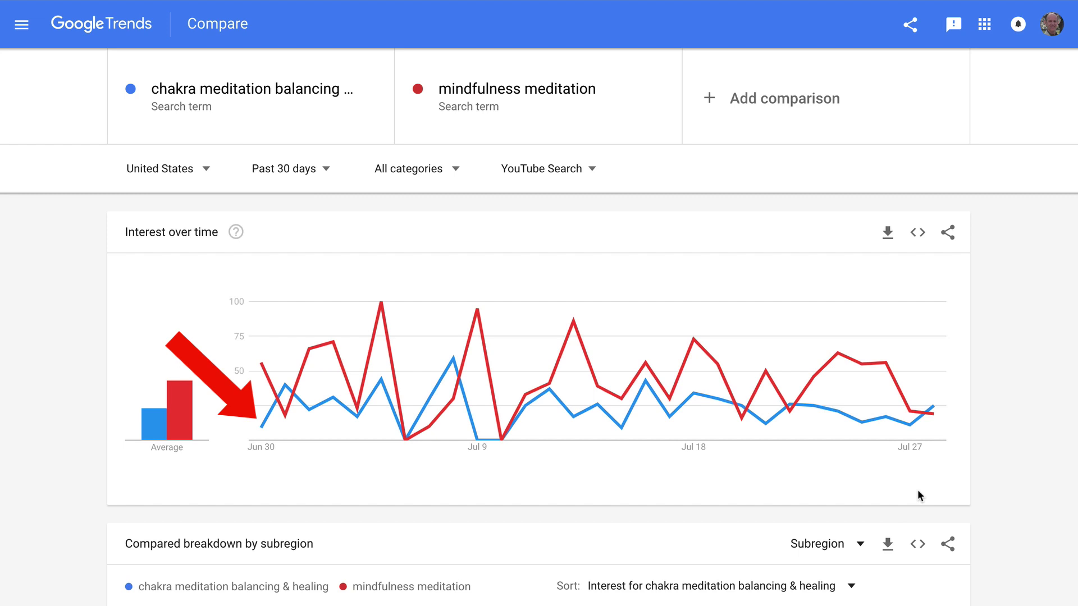
mouse_move(914, 437)
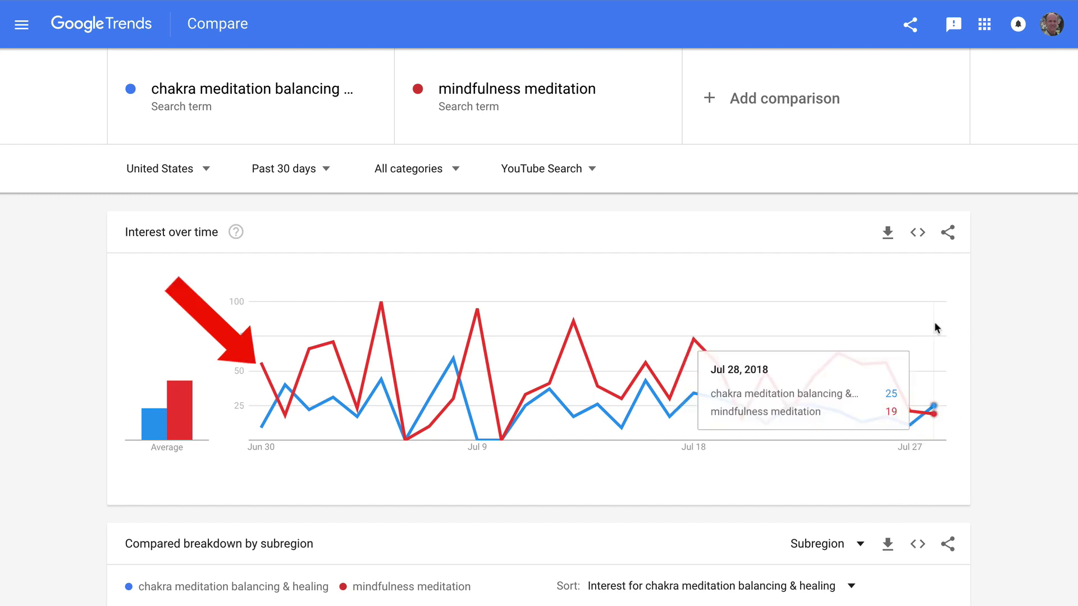
Copy the 'mindfulness meditation' term and search it on YouTube
left_click(562, 90)
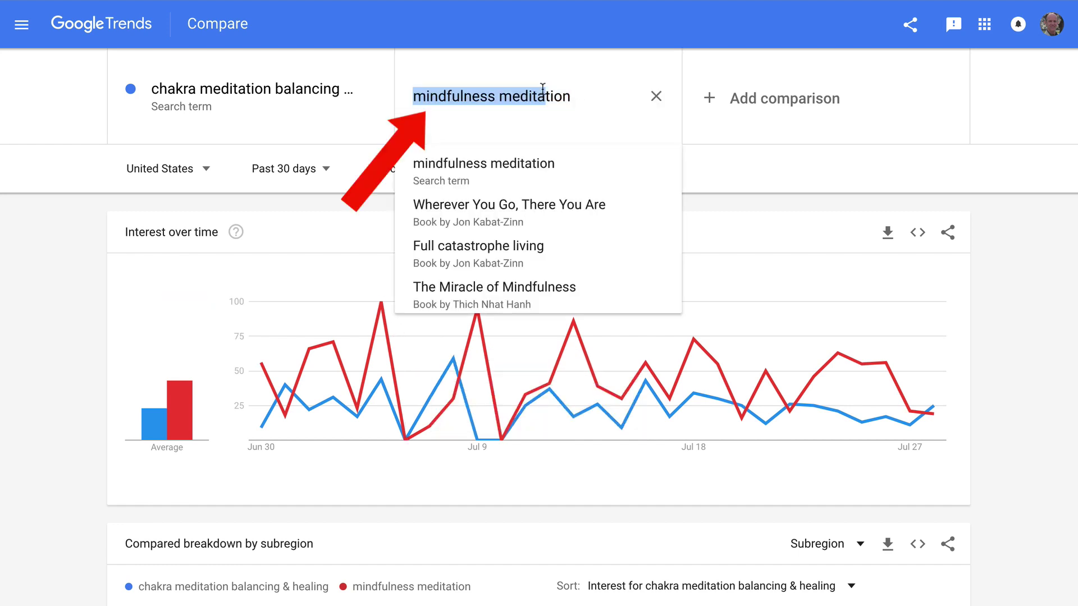
left_click_drag(579, 93, 414, 91)
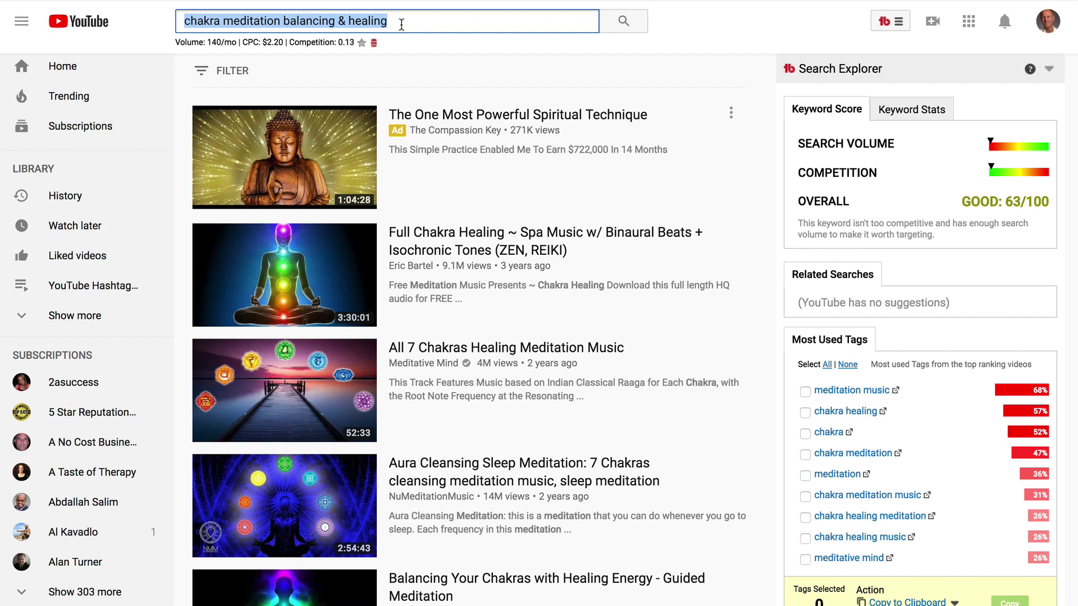
type("mindfulness meditation")
key("Return")
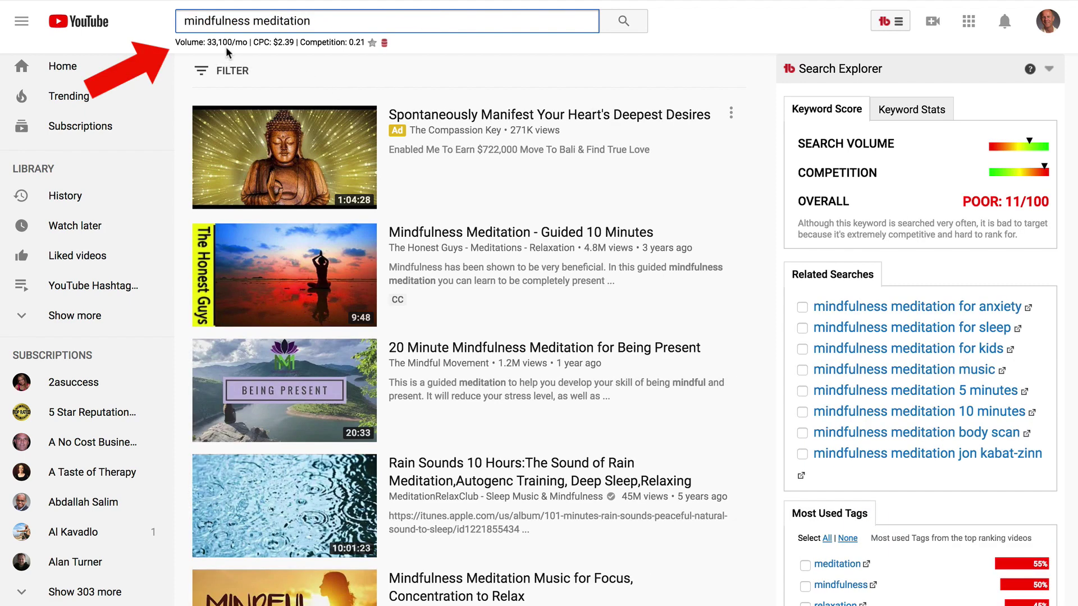